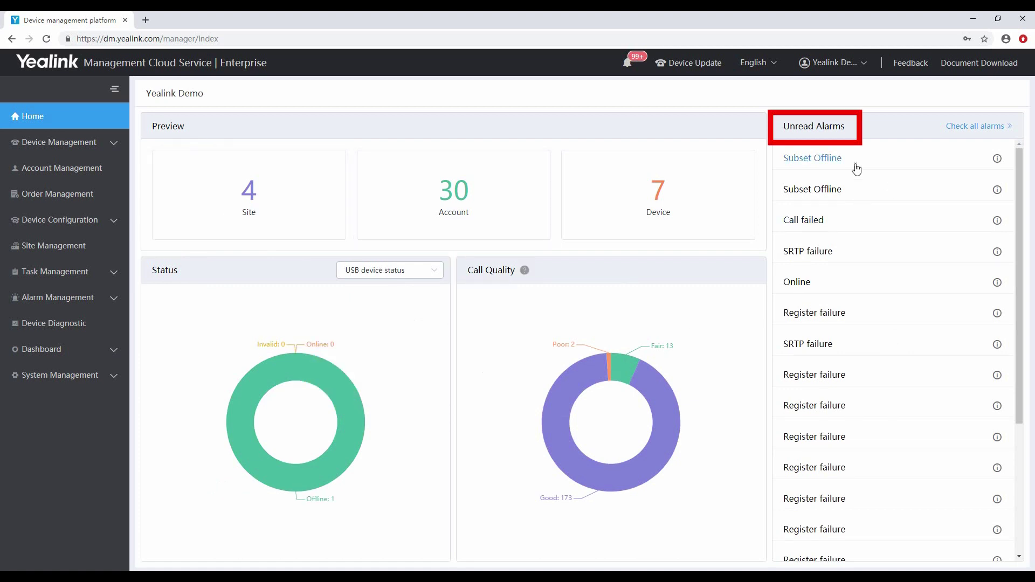
# Check the first unread alarm's info, then go to Device Management's SIP Device List.
pyautogui.moveTo(998, 160)
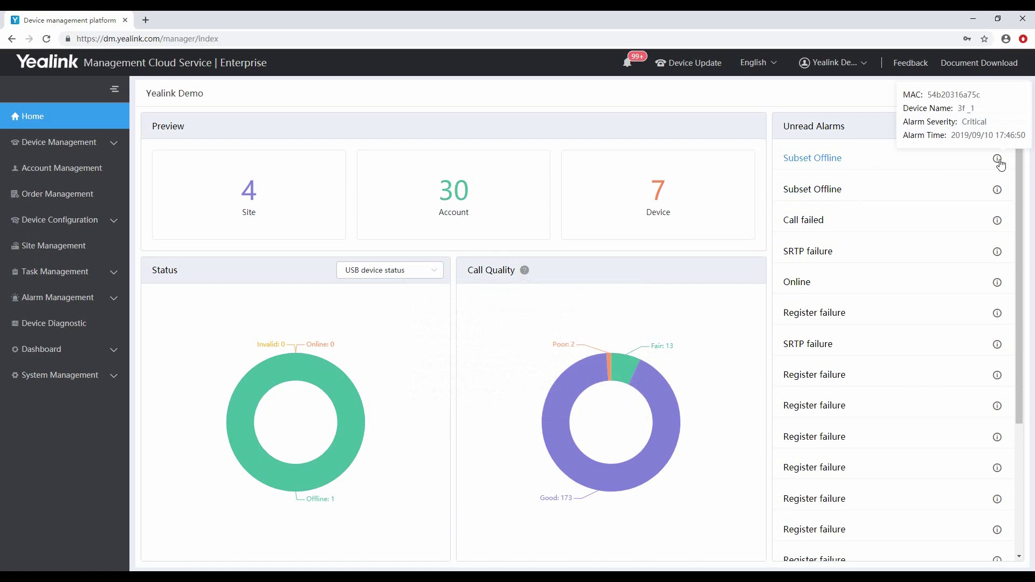
pyautogui.click(116, 143)
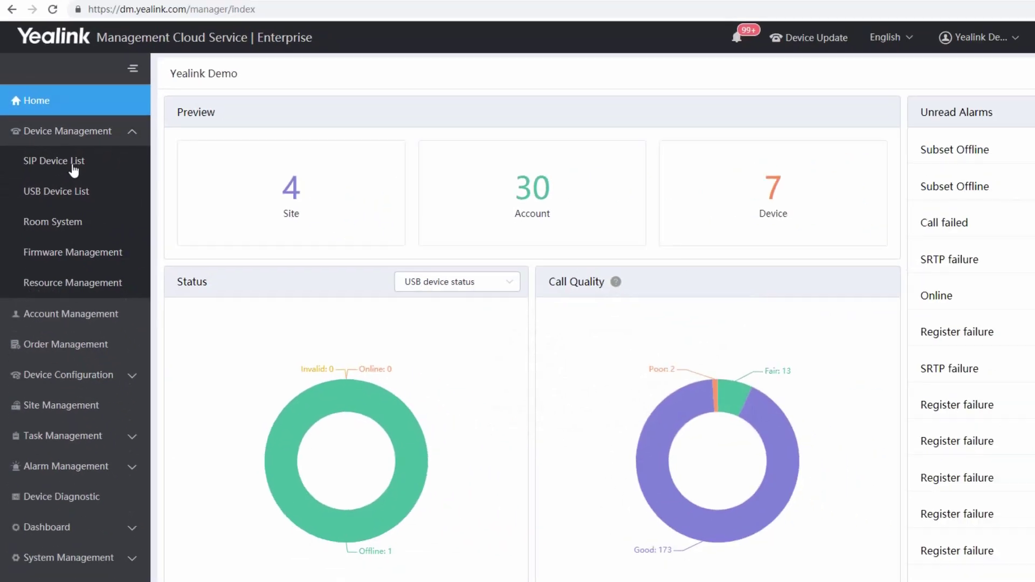
pyautogui.click(118, 146)
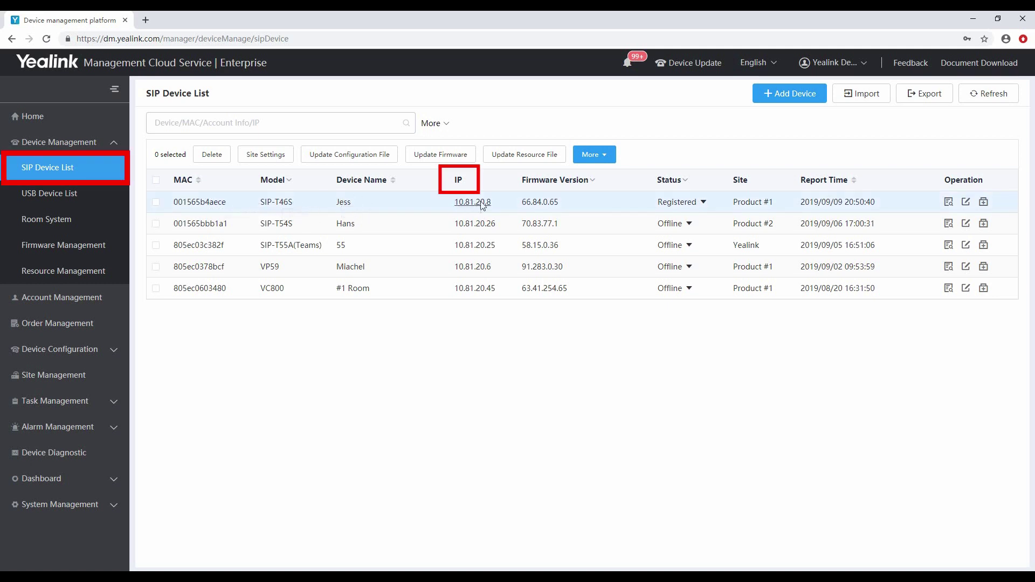
# Review the SIP-T46S phone's registered accounts and device details, then select it for More actions.
pyautogui.click(703, 203)
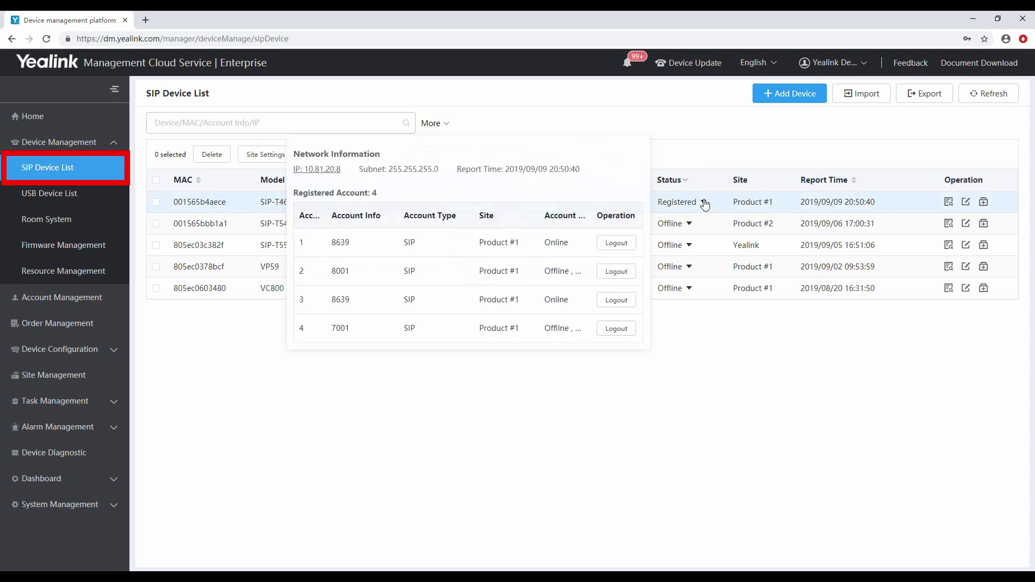
pyautogui.click(949, 201)
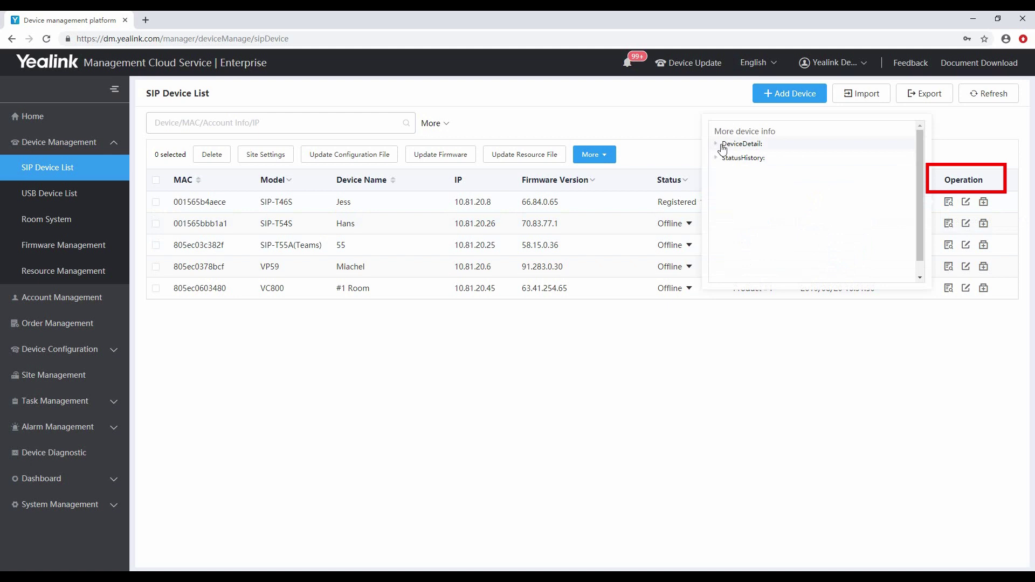
pyautogui.click(719, 144)
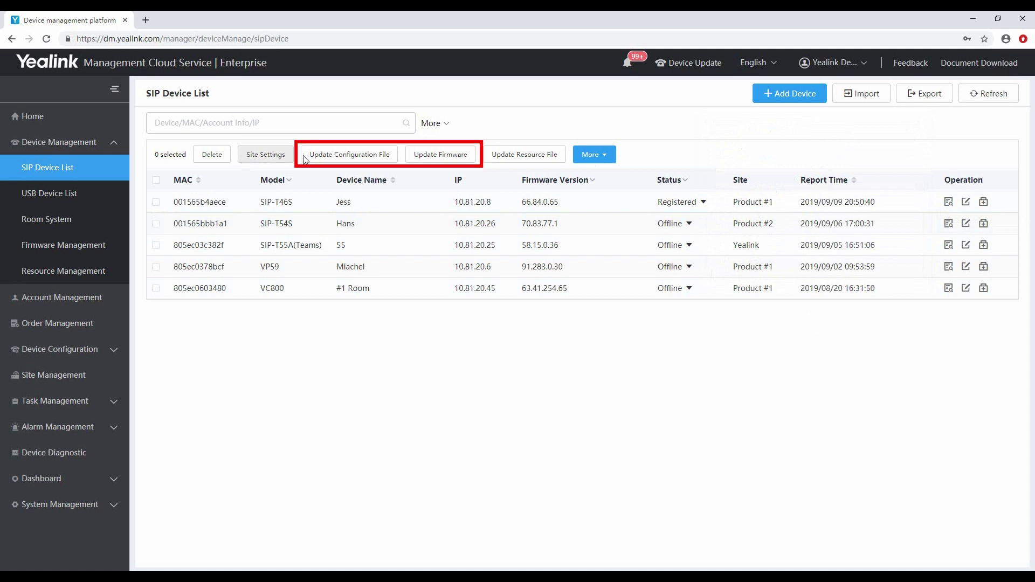
pyautogui.click(156, 202)
pyautogui.click(593, 155)
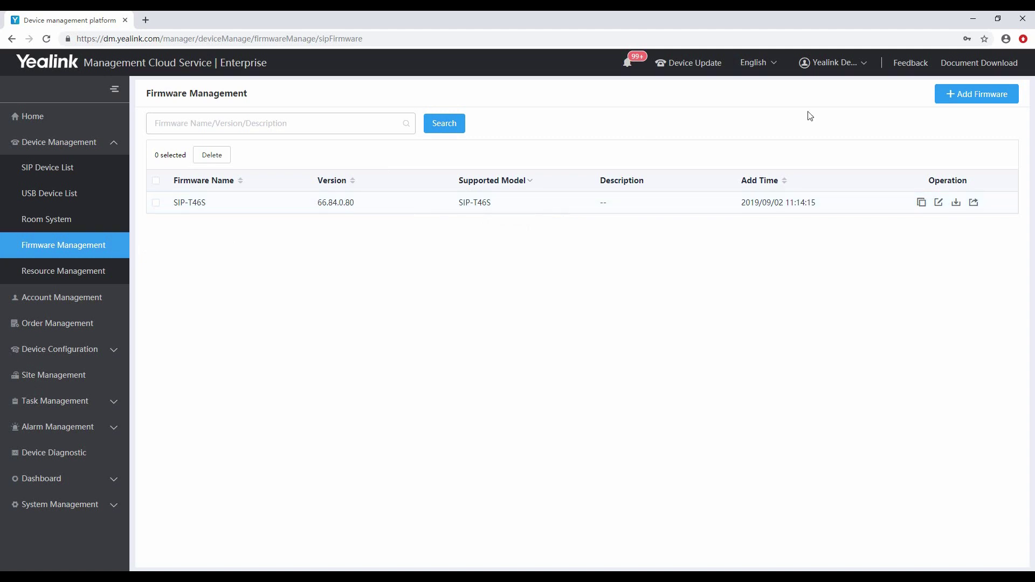
# Push firmware 66.84.0.80 to phone 001565b4aece as a one-time timed update.
pyautogui.click(973, 203)
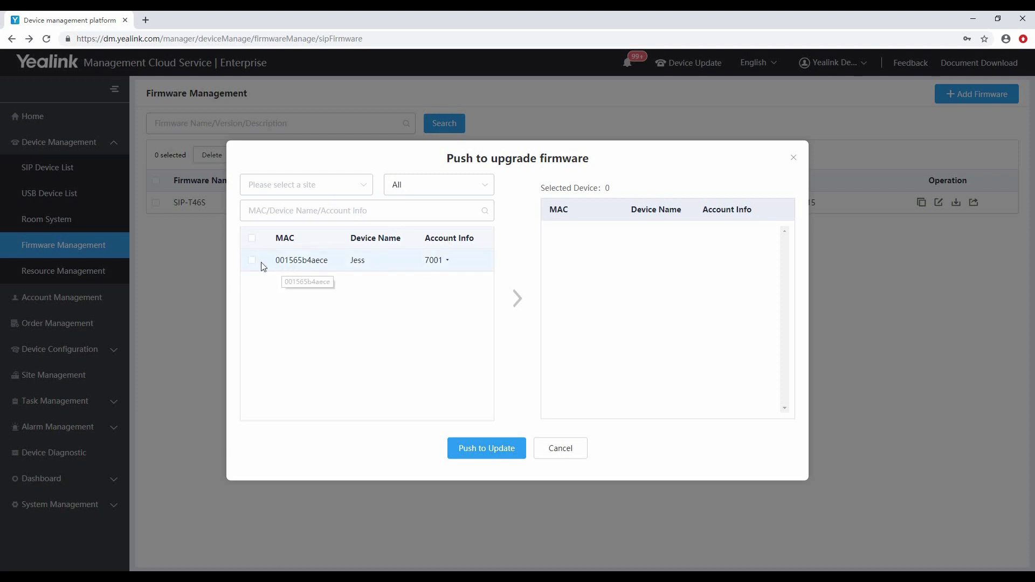
pyautogui.click(251, 260)
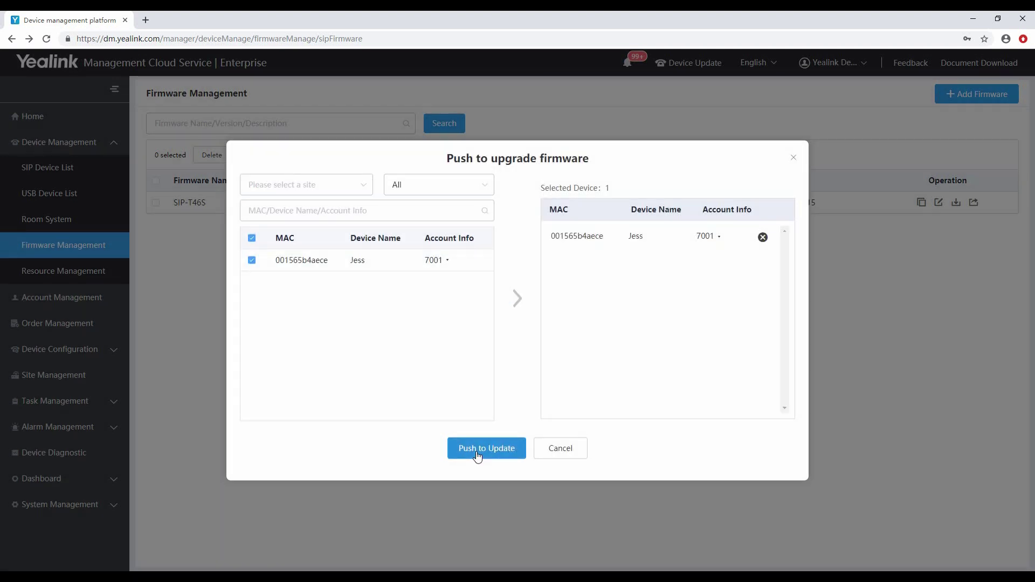
pyautogui.click(477, 456)
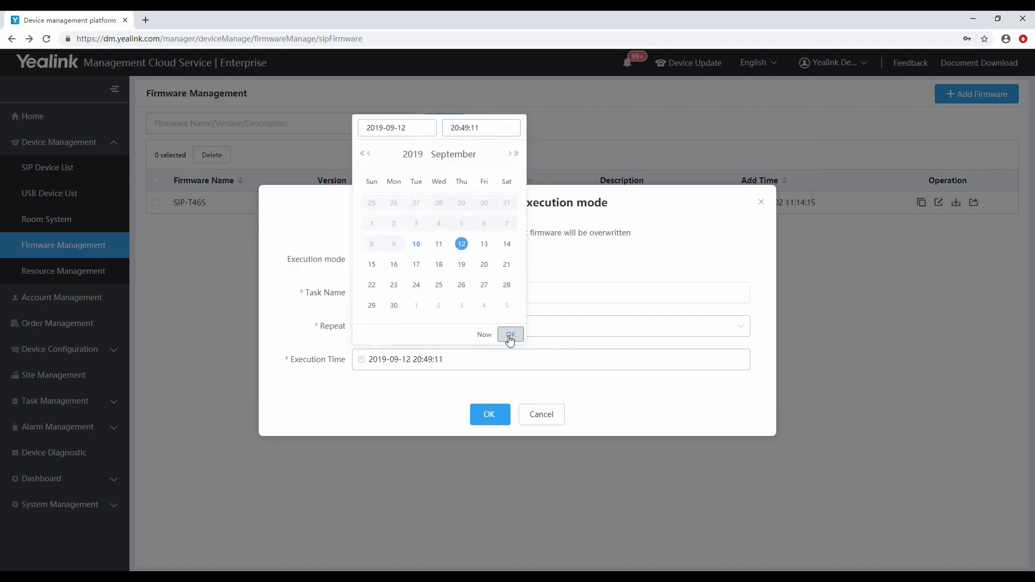
pyautogui.click(508, 338)
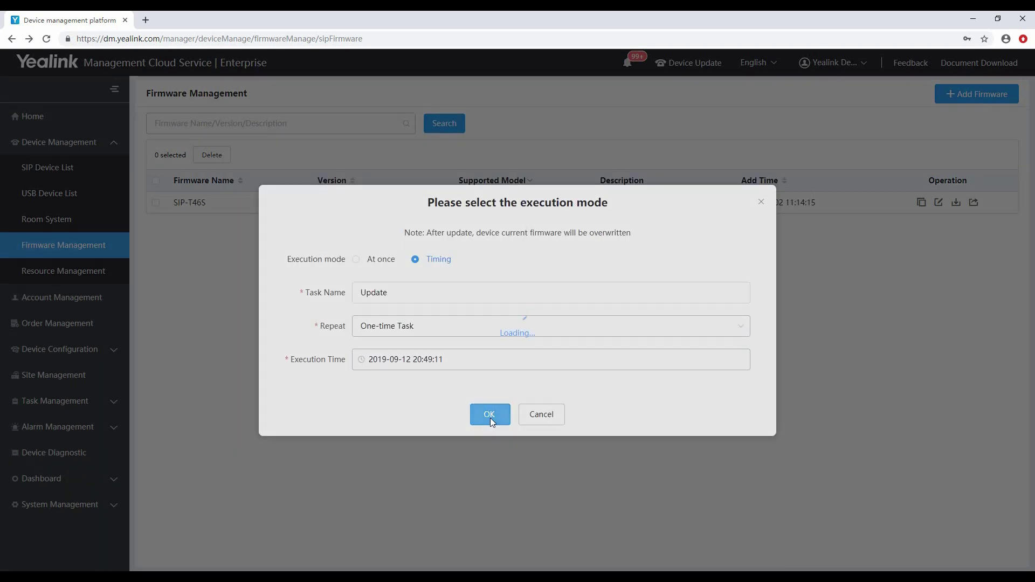
pyautogui.click(490, 416)
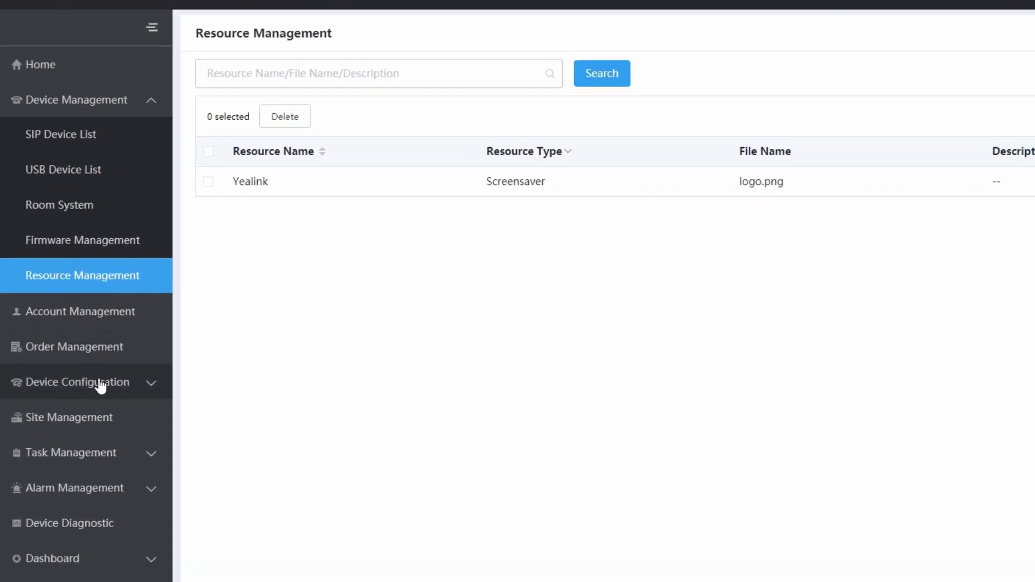
# Create and save a T46S model template for model SIP-T46S.
pyautogui.click(75, 350)
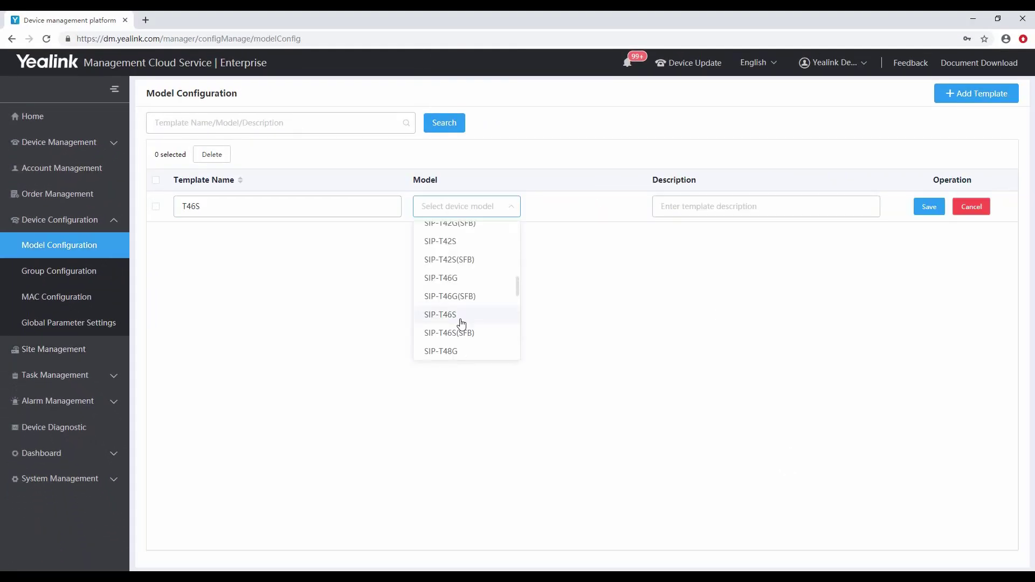
pyautogui.click(461, 323)
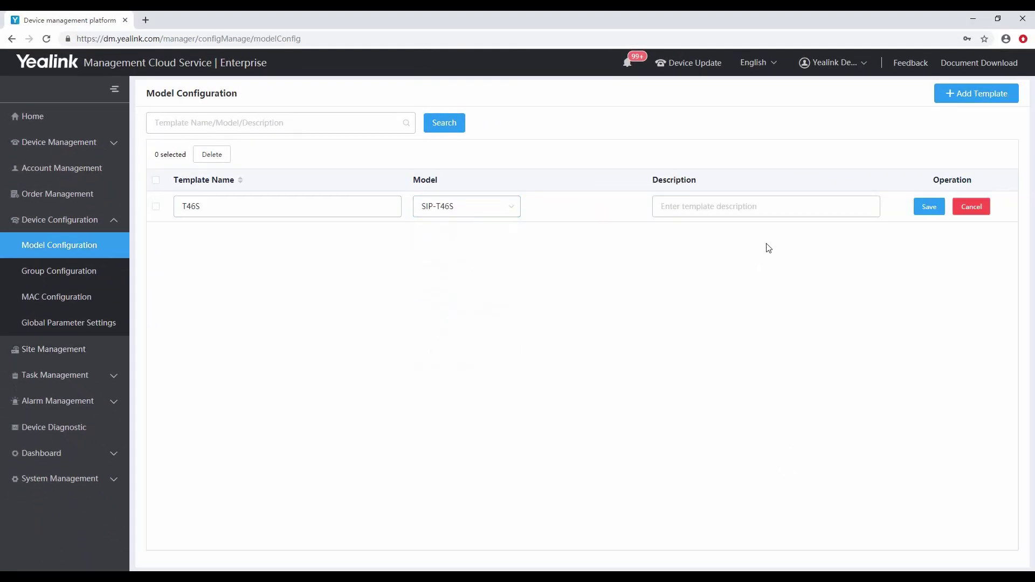
pyautogui.click(940, 210)
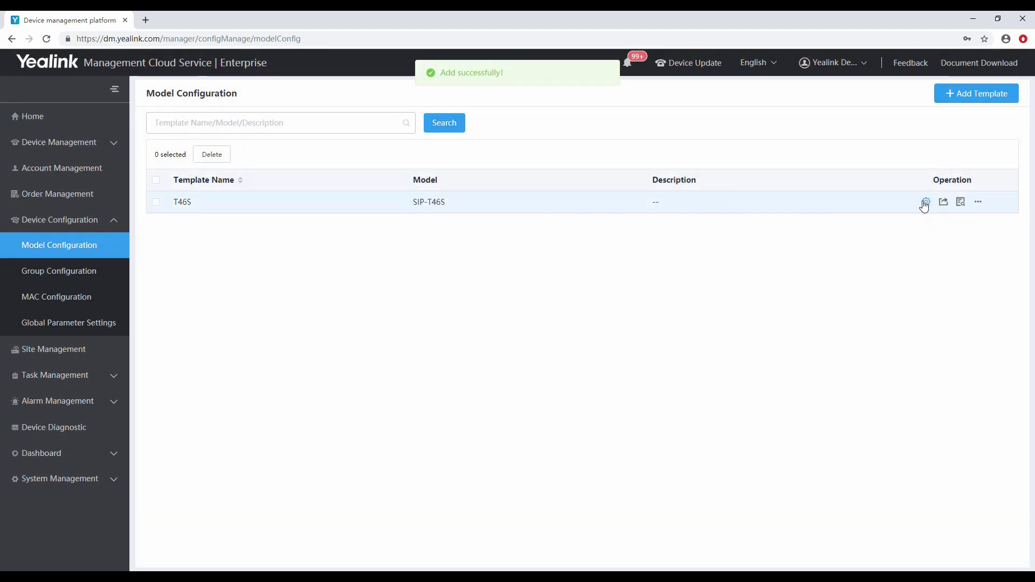
# Push the T46S template's parameters to phone 001565b4aece and confirm the update.
pyautogui.click(926, 202)
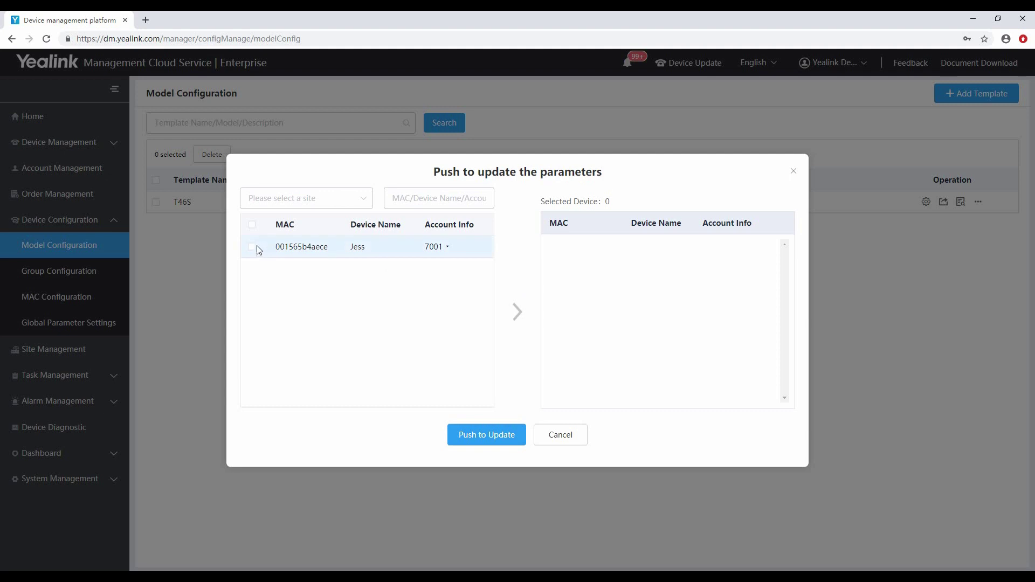
pyautogui.click(253, 246)
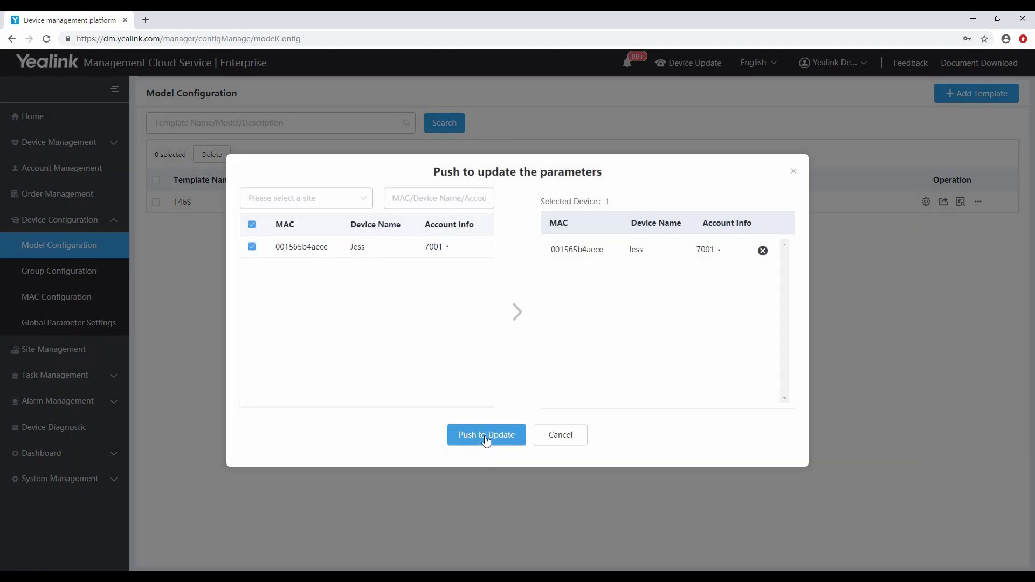
pyautogui.click(486, 440)
pyautogui.click(498, 364)
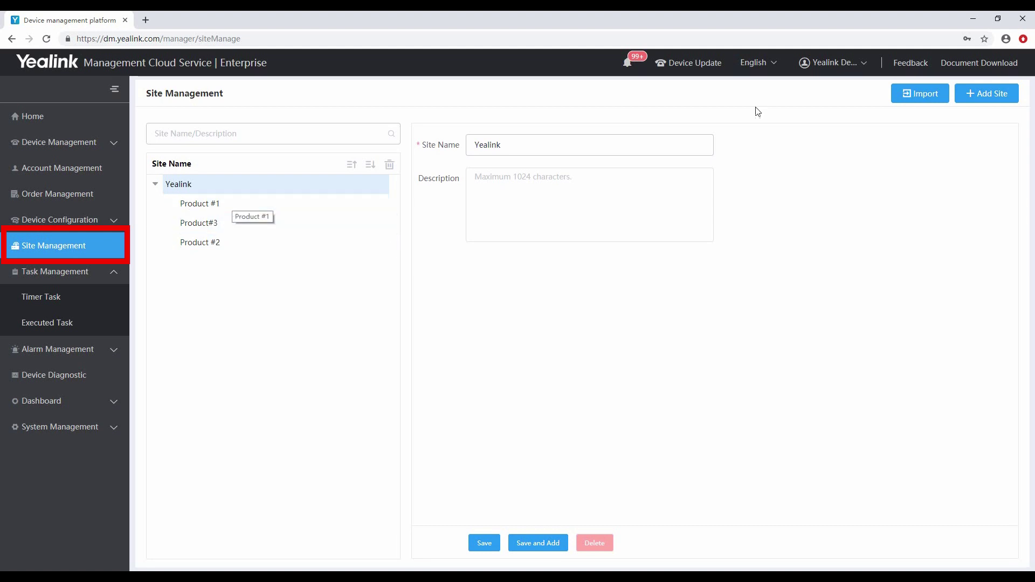
# Add a site named 'Test' with parent site Product #1 and save it.
pyautogui.click(984, 96)
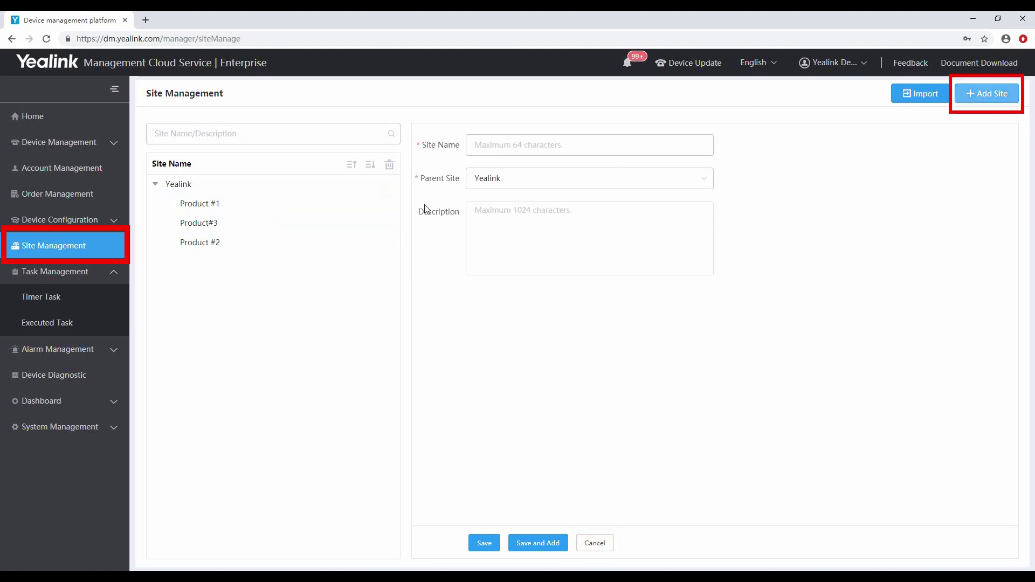
pyautogui.click(521, 137)
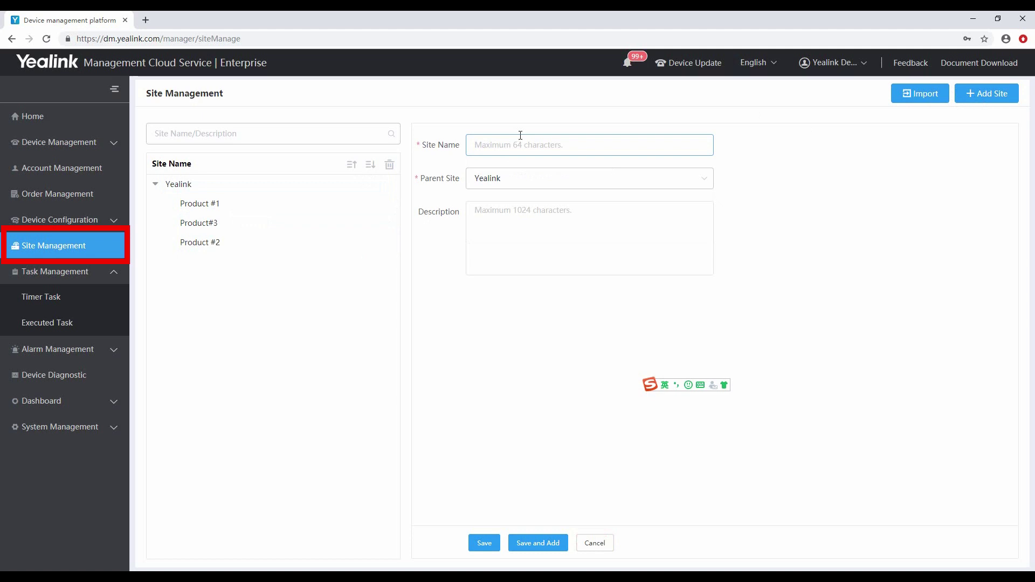
pyautogui.write('Test')
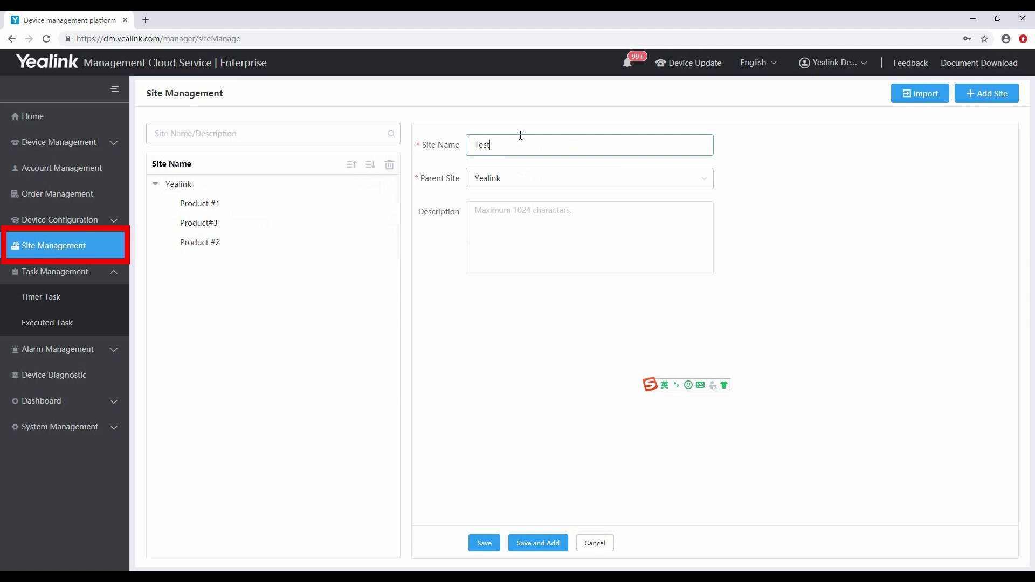
pyautogui.click(555, 183)
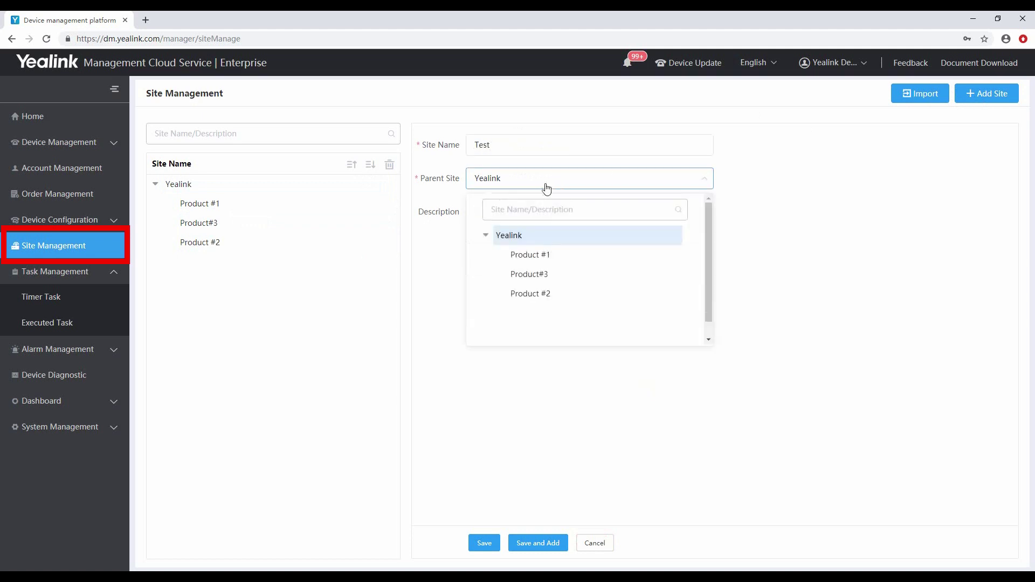
pyautogui.click(543, 257)
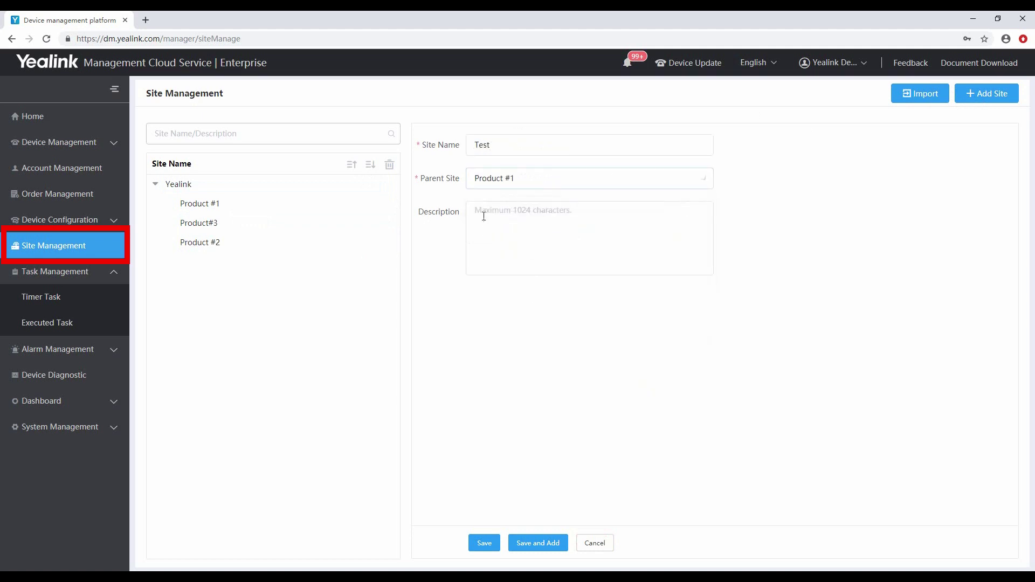
pyautogui.click(492, 544)
# Add and save a daily DND timer task 'Test#1' for the first device.
pyautogui.click(41, 297)
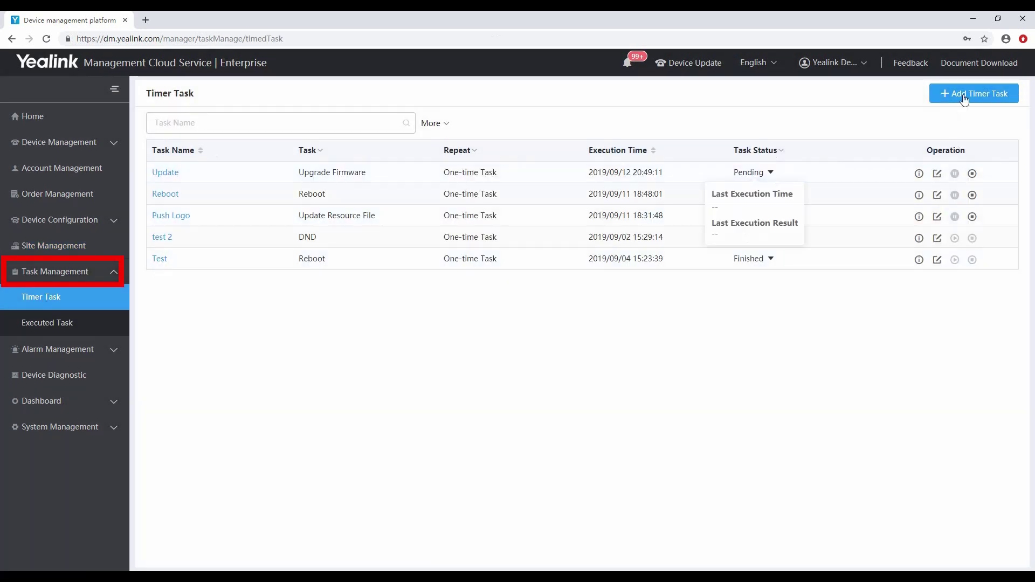
pyautogui.click(965, 97)
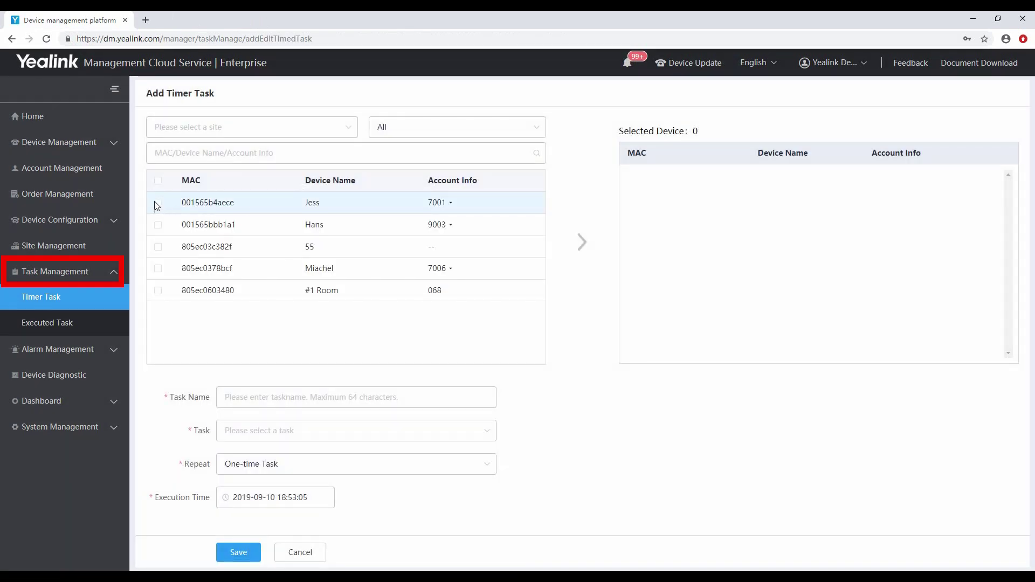
pyautogui.click(157, 204)
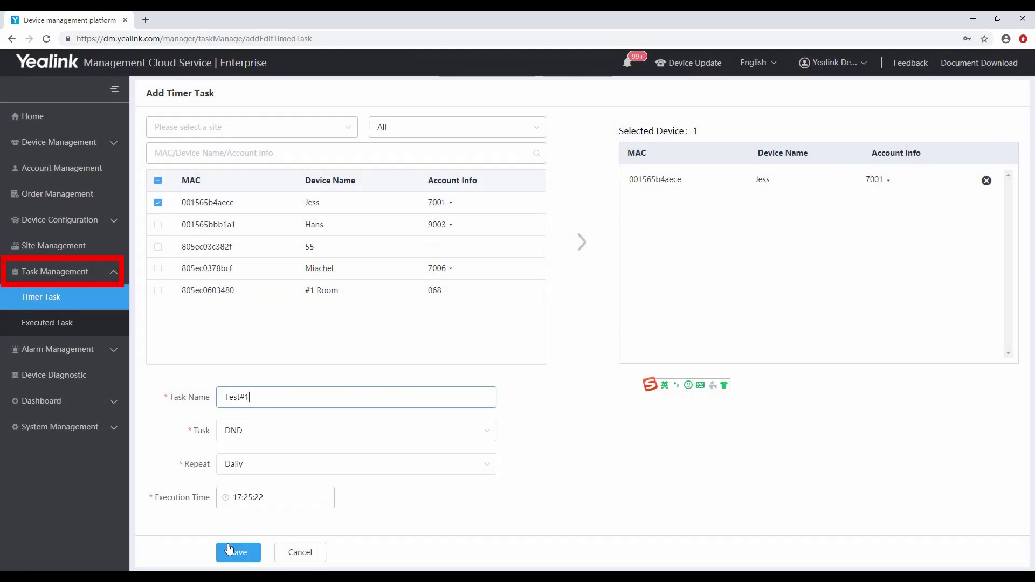
pyautogui.click(238, 552)
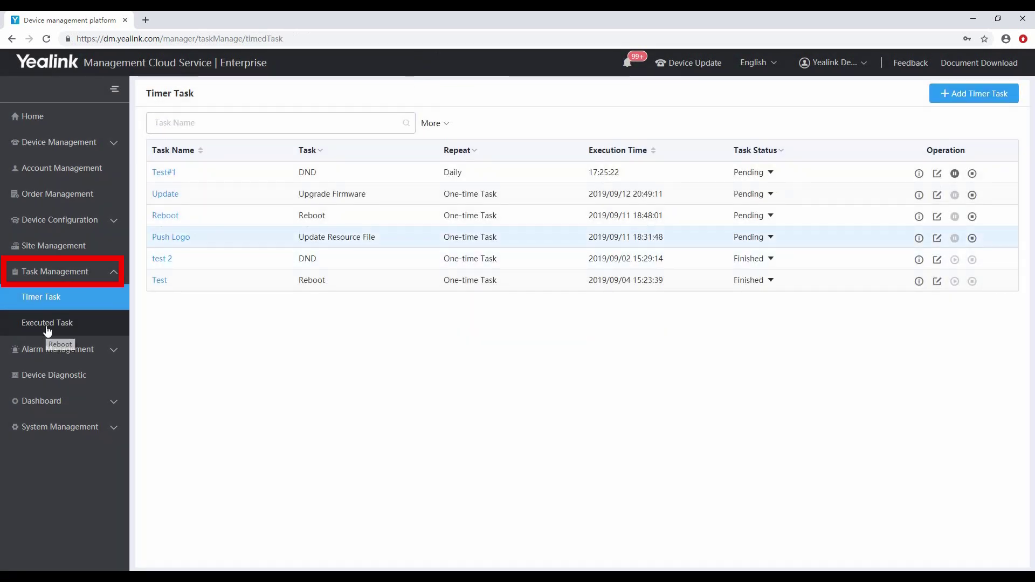
# View the executed-task history, then go to Alarm Management's alarm list.
pyautogui.click(47, 327)
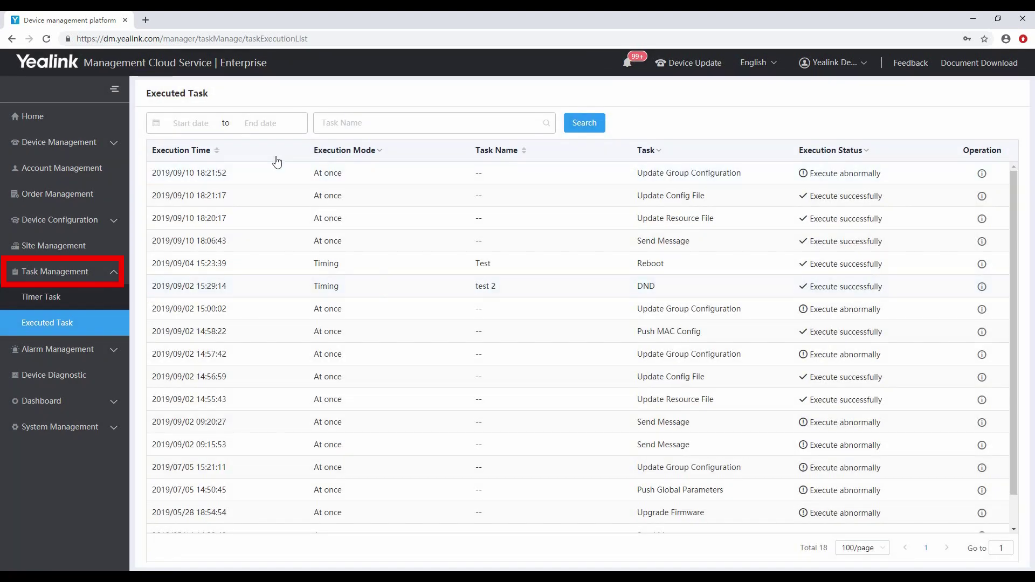
pyautogui.click(87, 350)
pyautogui.click(54, 329)
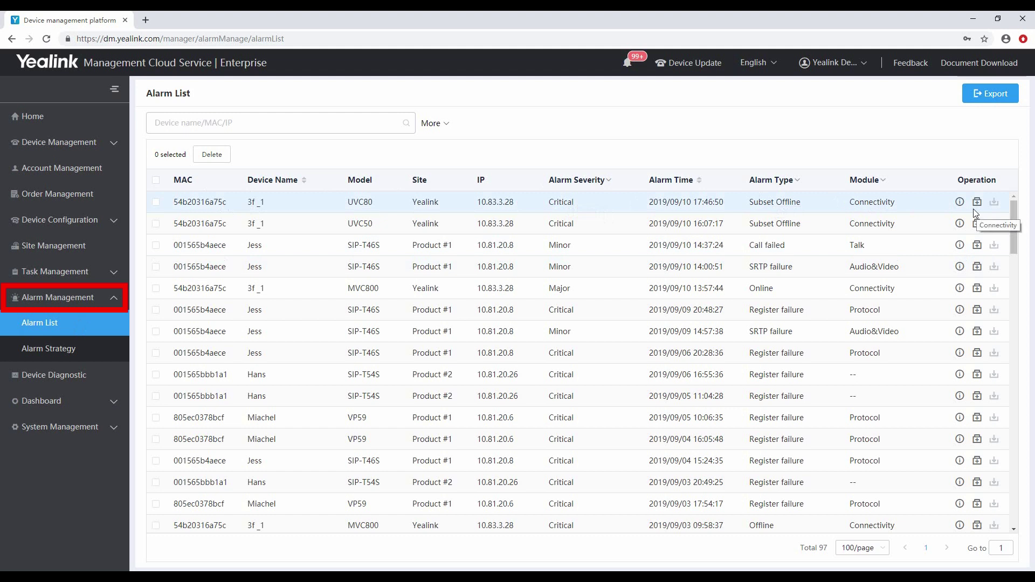
# View and close the first alarm's details, then view the Call failed alarm's details.
pyautogui.click(960, 202)
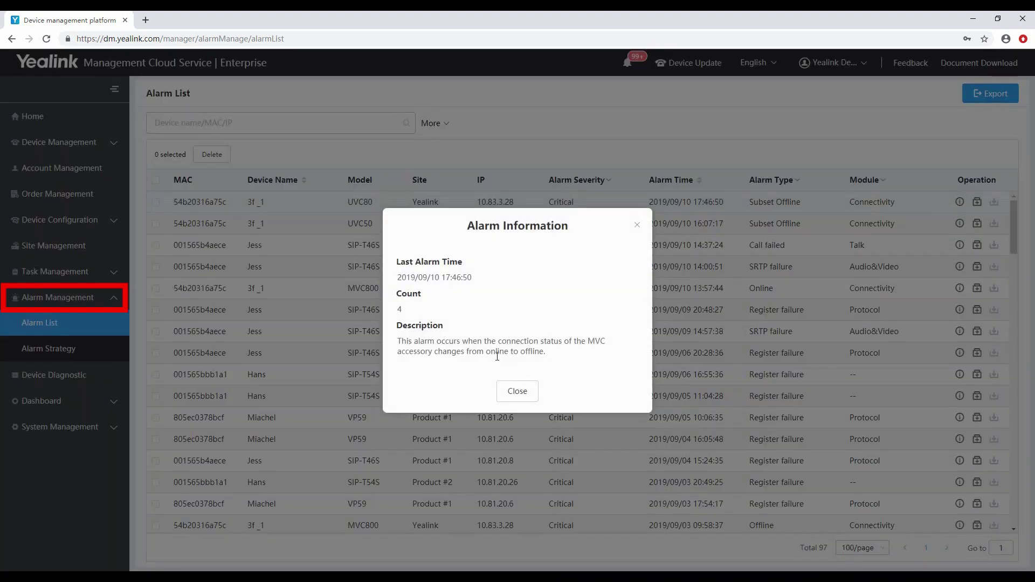
pyautogui.click(527, 393)
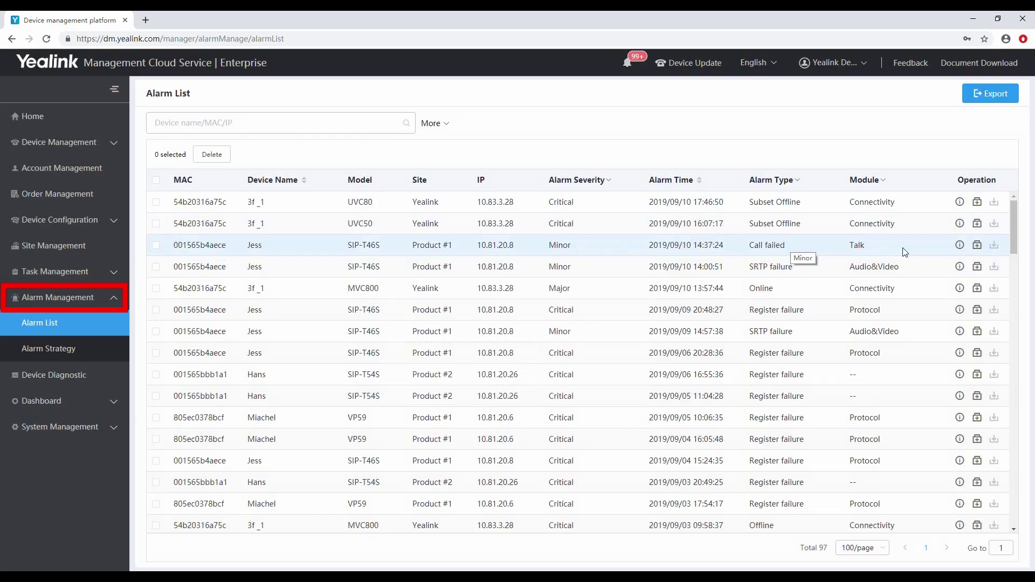
pyautogui.click(959, 245)
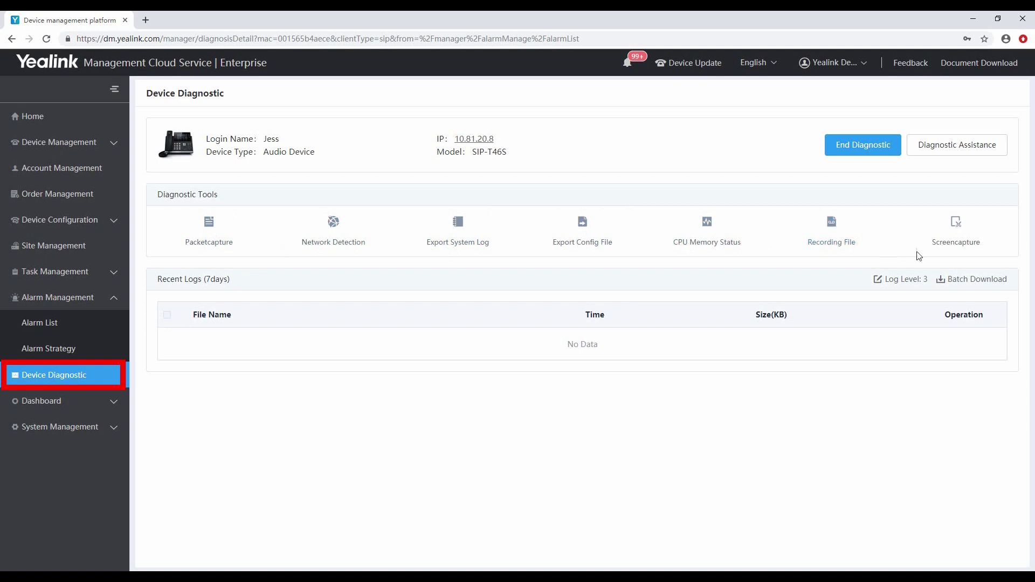
# Export the SIP-T46S phone's system log as a text file.
pyautogui.click(460, 237)
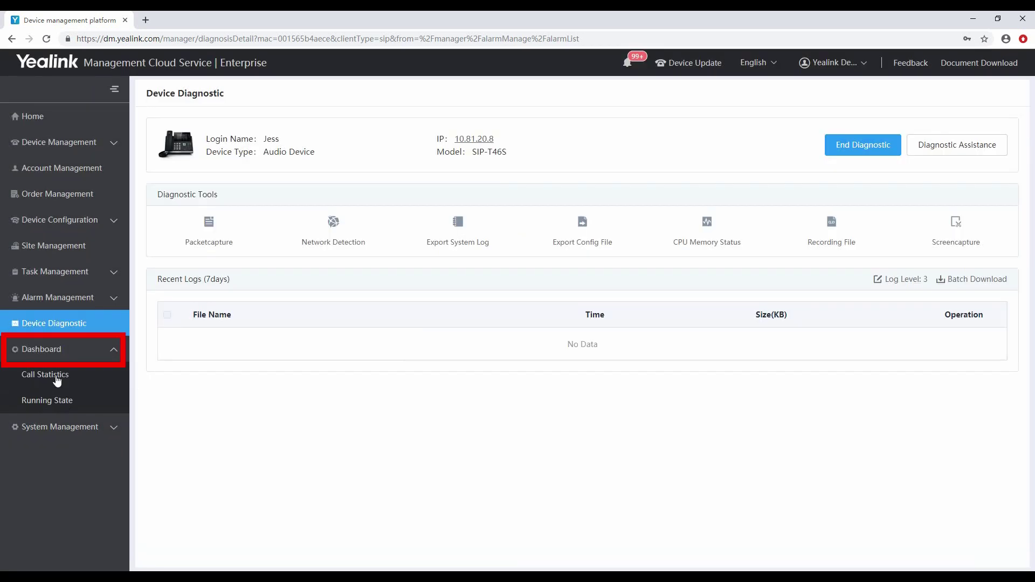
# Filter Call Statistics to Last month and view the first call's details.
pyautogui.click(56, 376)
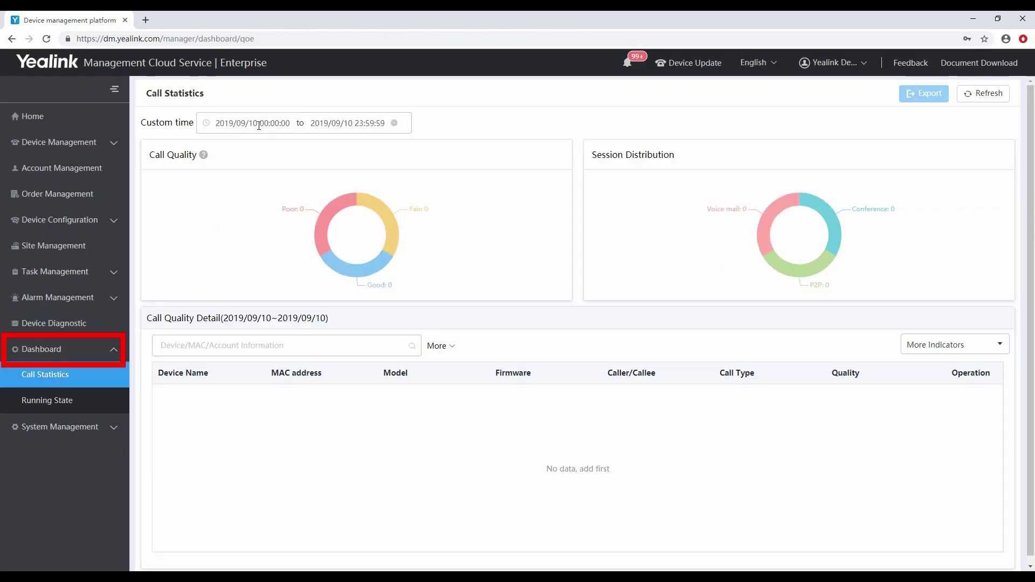
pyautogui.click(258, 126)
pyautogui.click(224, 181)
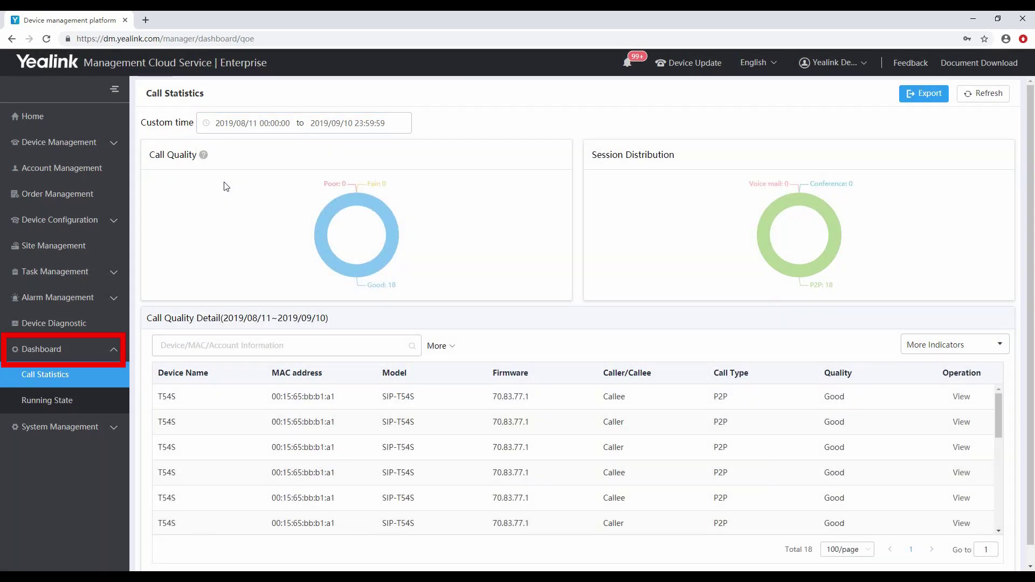
pyautogui.scroll(-1, 846, 383)
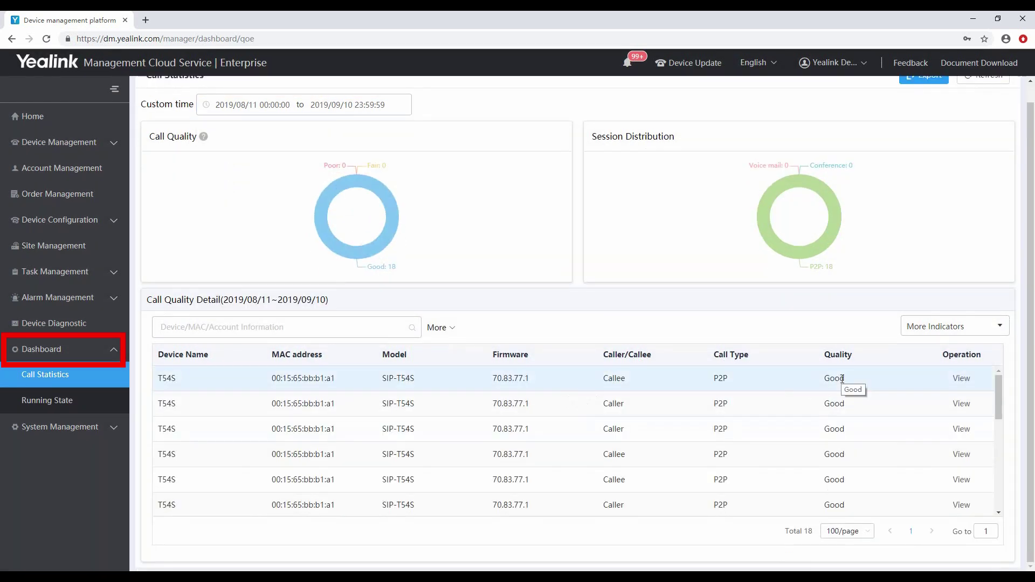
pyautogui.click(962, 379)
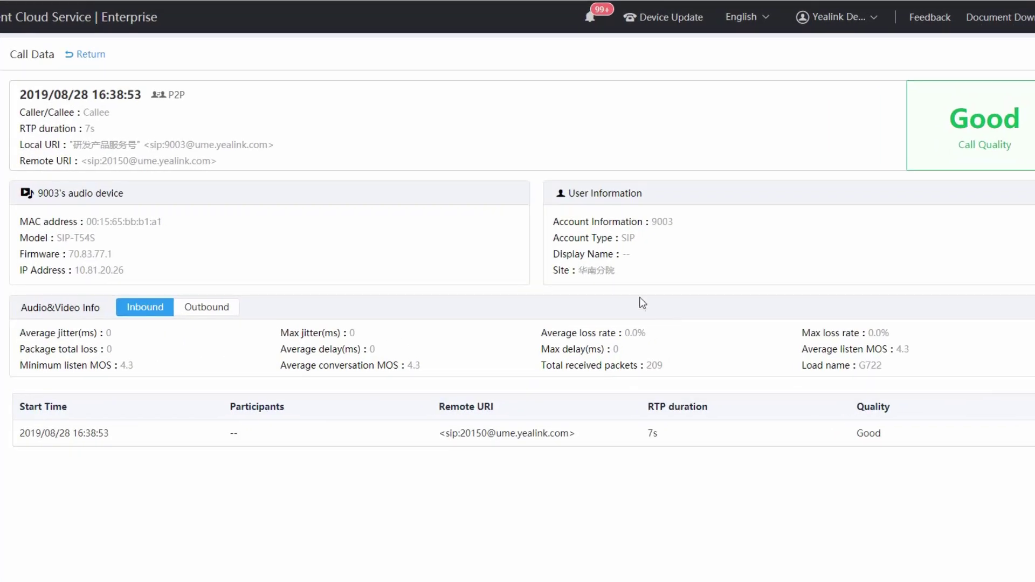
# Add a new sub account, fill in its register e-mail, and bring up the Role choices.
pyautogui.click(107, 375)
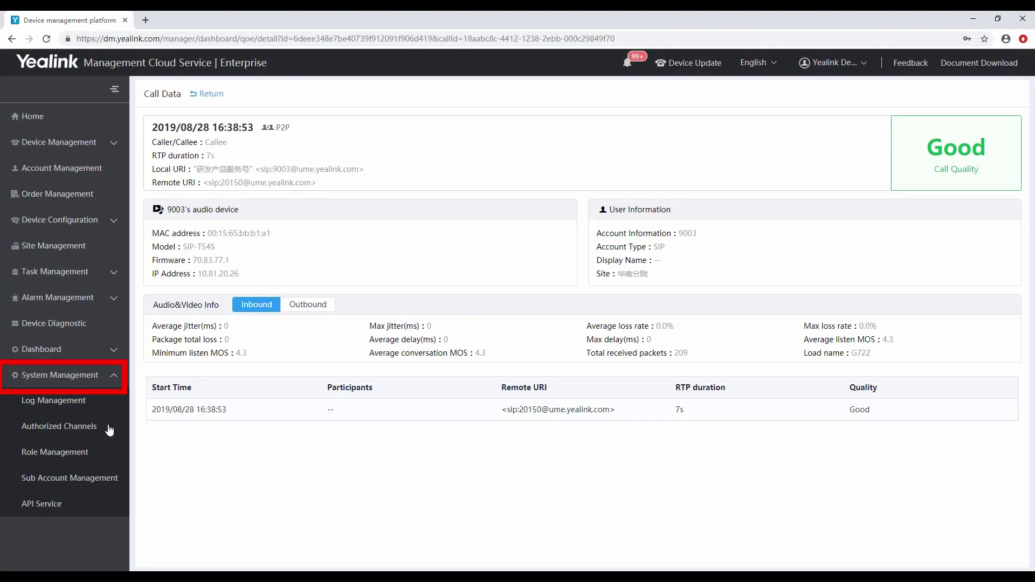
pyautogui.click(76, 477)
pyautogui.click(987, 96)
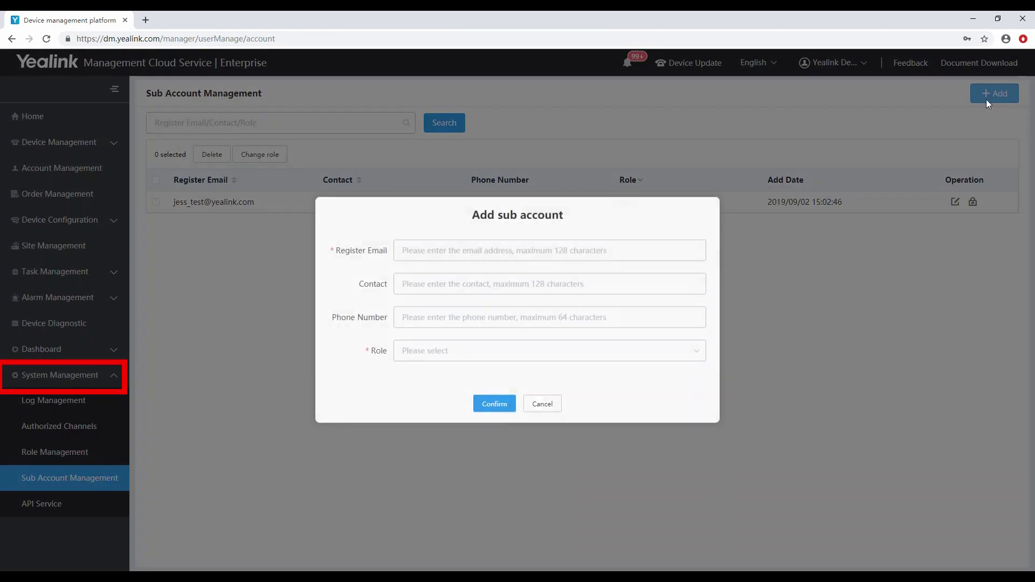
pyautogui.click(483, 250)
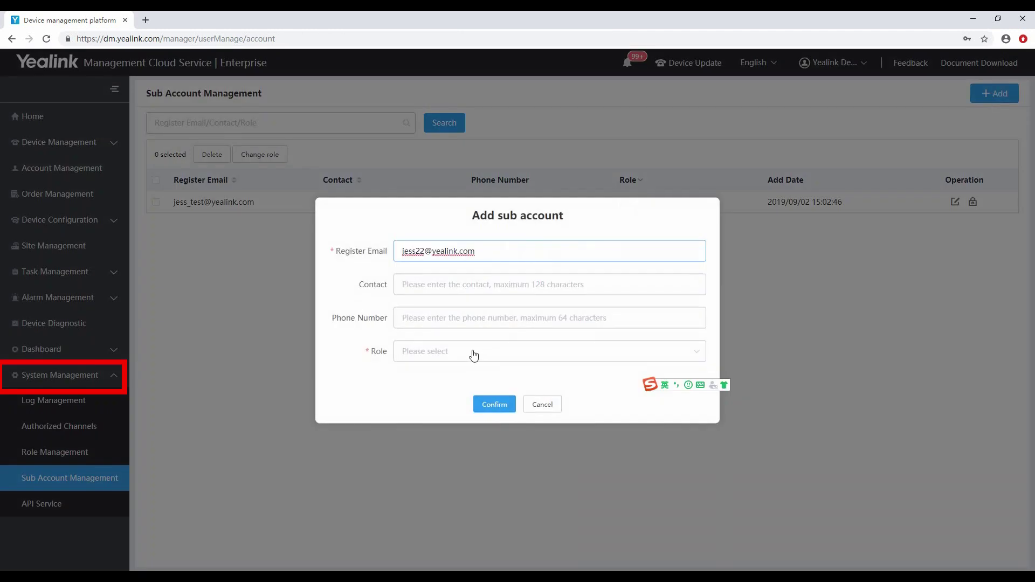
pyautogui.click(465, 353)
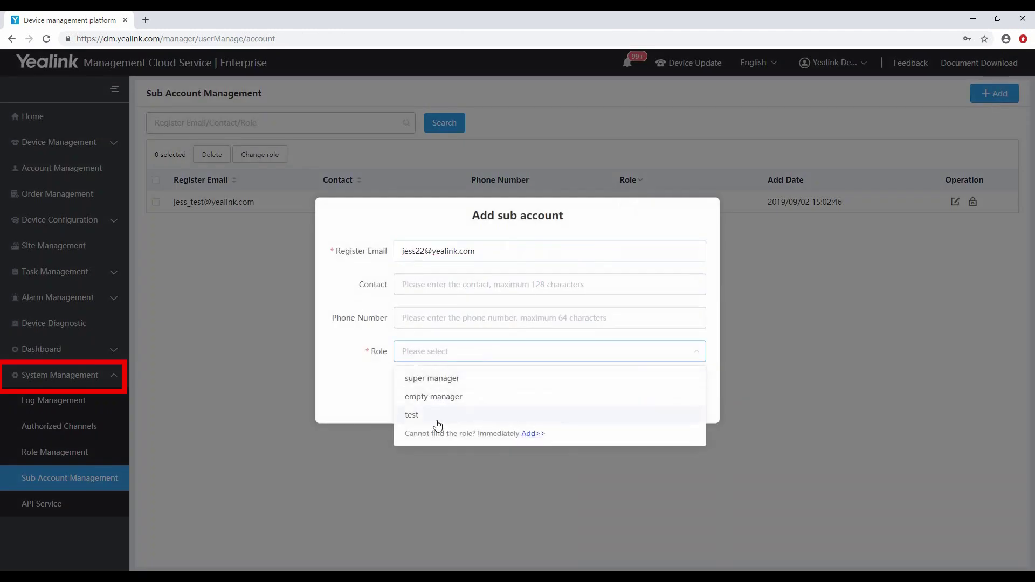